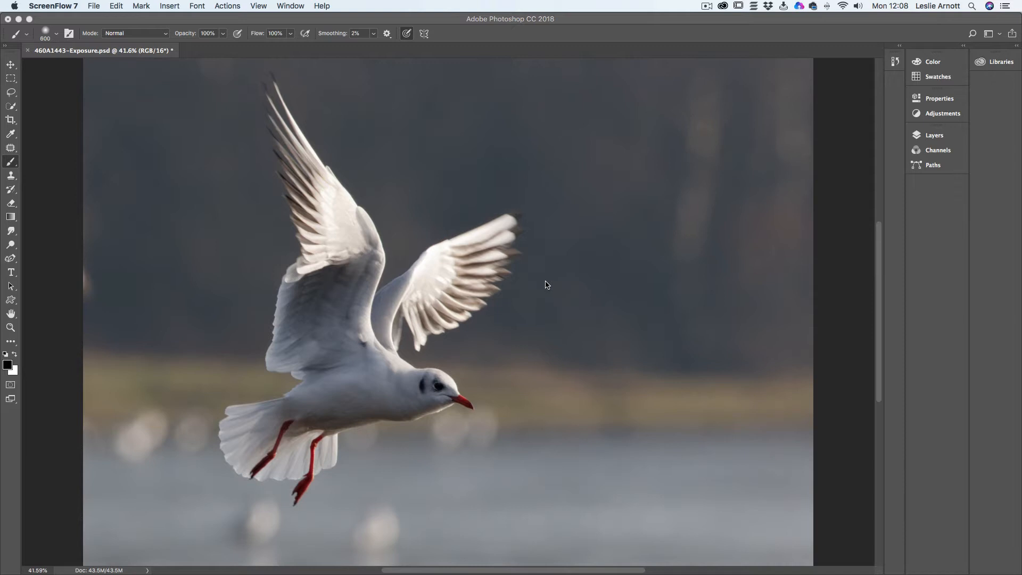
- Add a new empty layer above the Background and activate the Brush tool
{"action": "left_click", "coordinate": [921, 137]}
{"action": "left_click", "coordinate": [921, 137]}
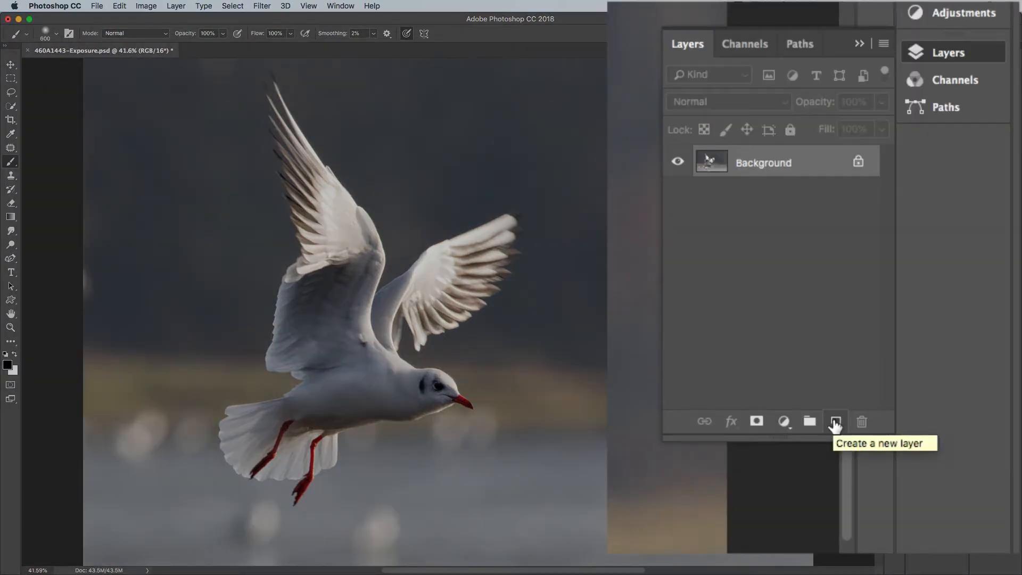
{"action": "left_click", "coordinate": [834, 424]}
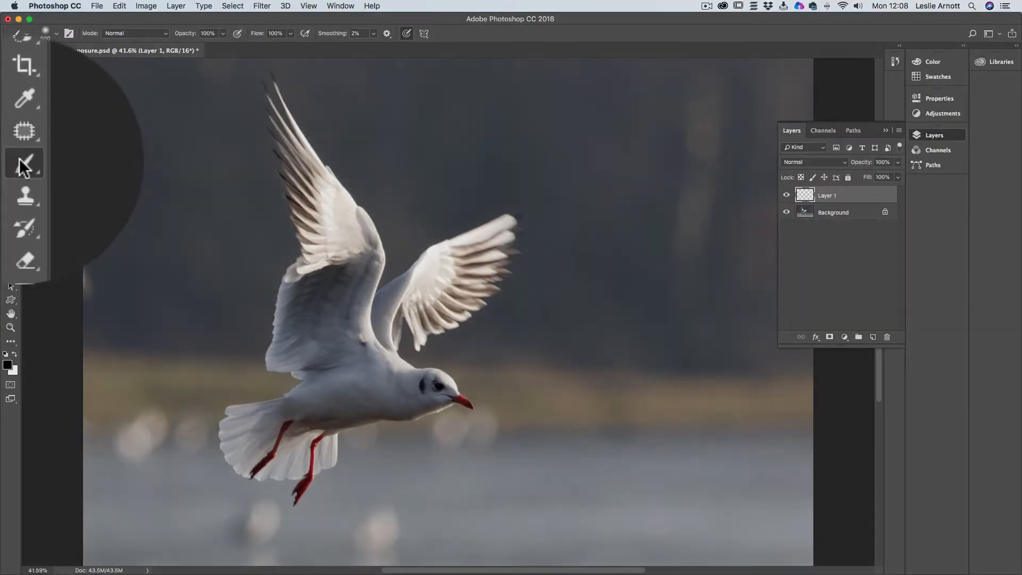
{"action": "left_click", "coordinate": [10, 161]}
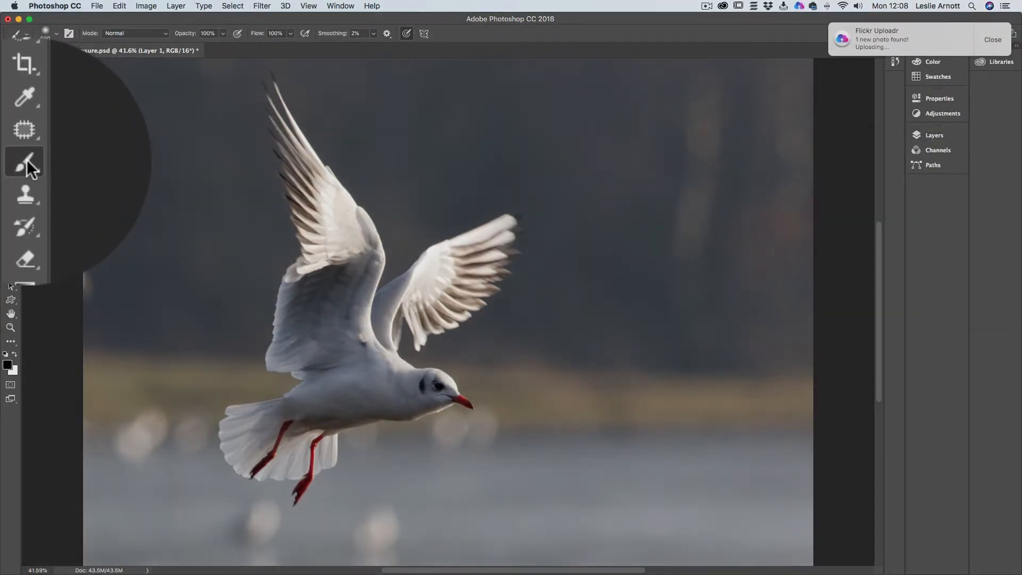
{"action": "left_click", "coordinate": [27, 159]}
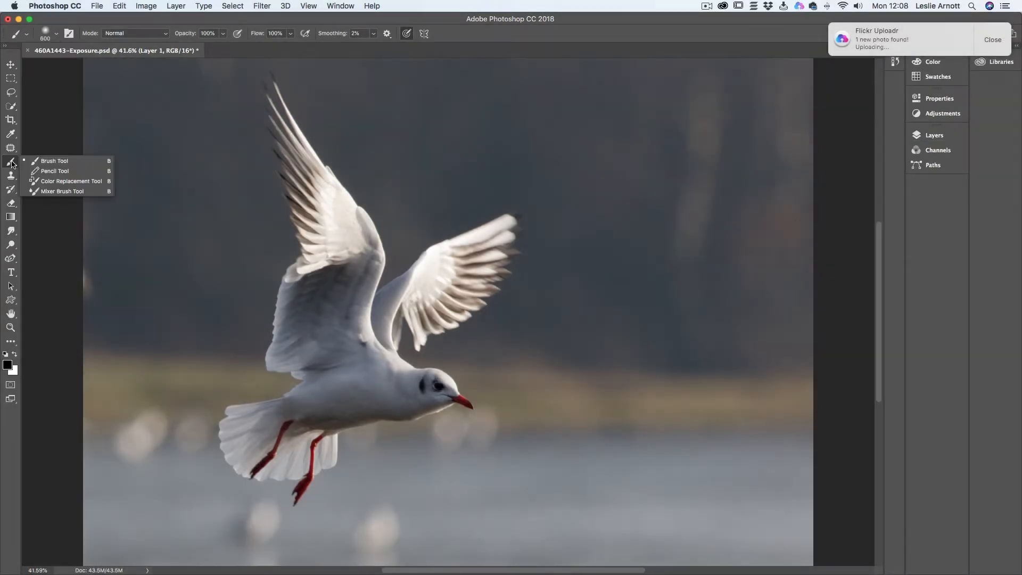
{"action": "left_click", "coordinate": [43, 193]}
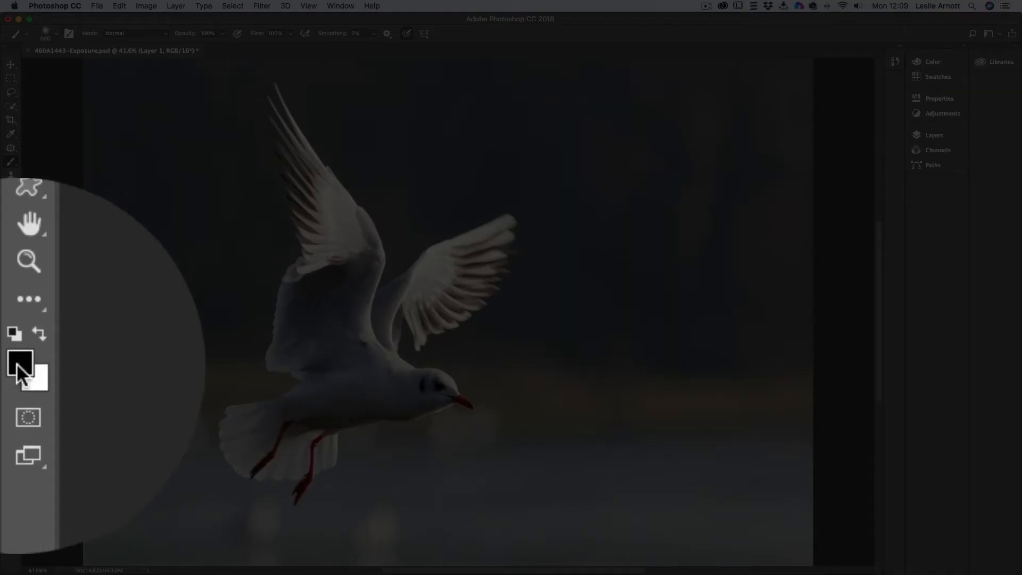
- Set the foreground colour to orange with hue 30°, saturation 77% and brightness 84% (d78332)
{"action": "left_click", "coordinate": [8, 365]}
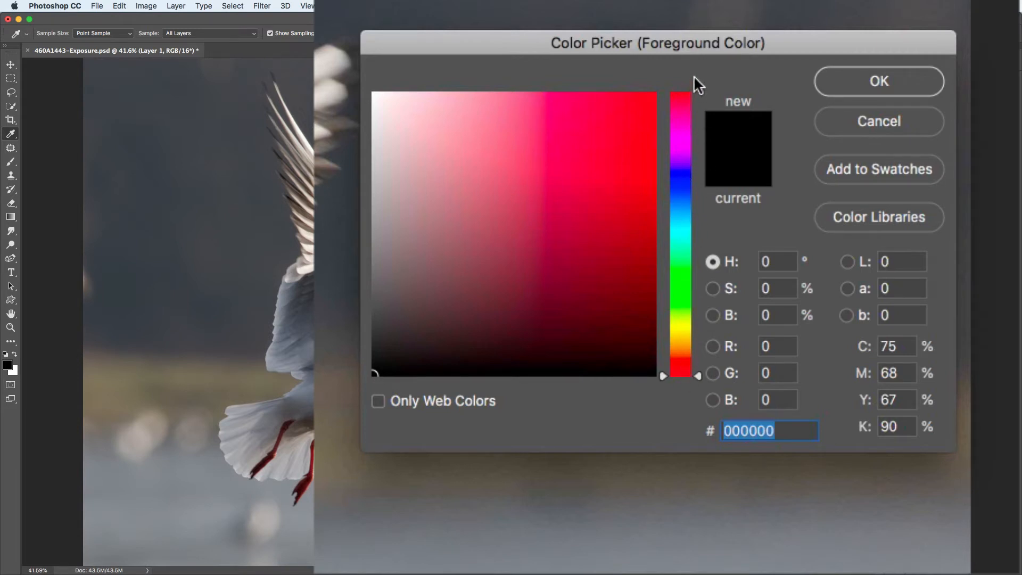
{"action": "left_click", "coordinate": [680, 350]}
{"action": "left_click", "coordinate": [684, 353]}
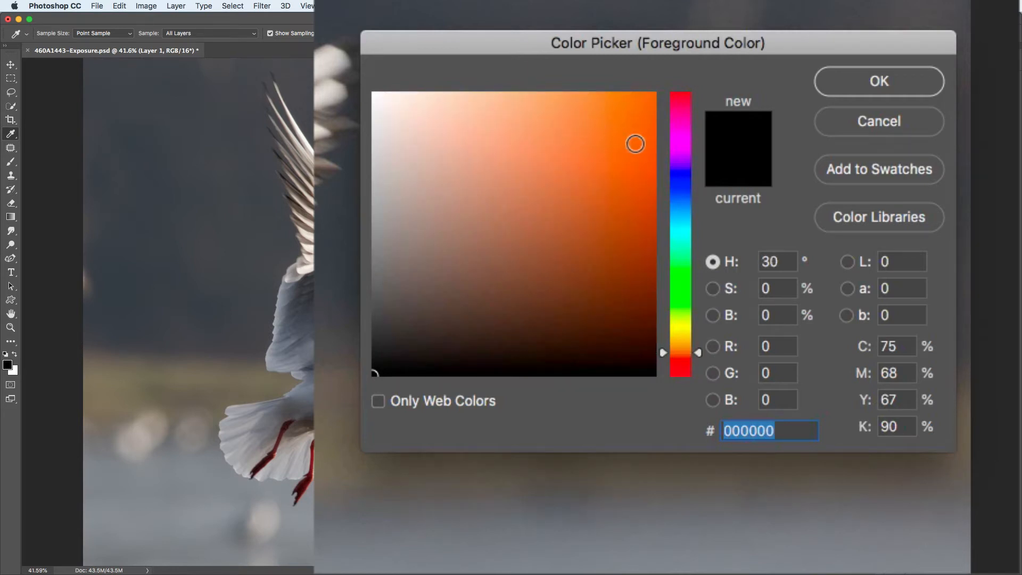
{"action": "left_click", "coordinate": [587, 122]}
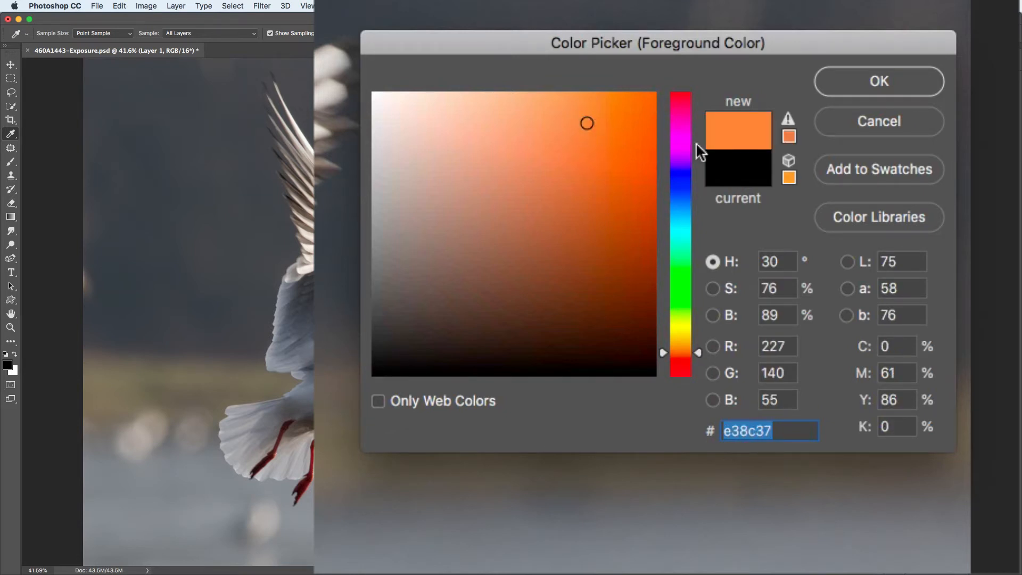
{"action": "left_click", "coordinate": [590, 137]}
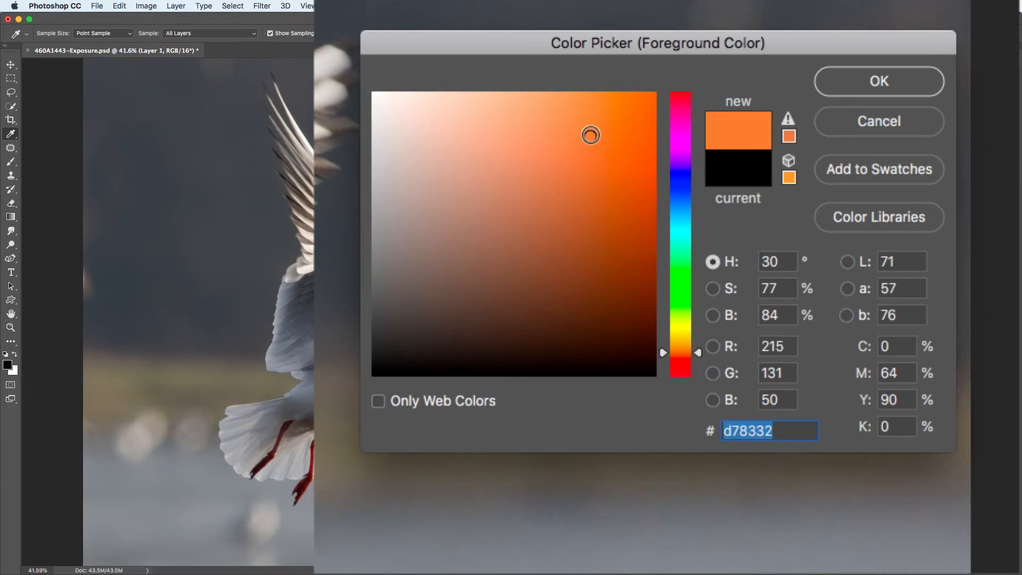
{"action": "left_click", "coordinate": [869, 77]}
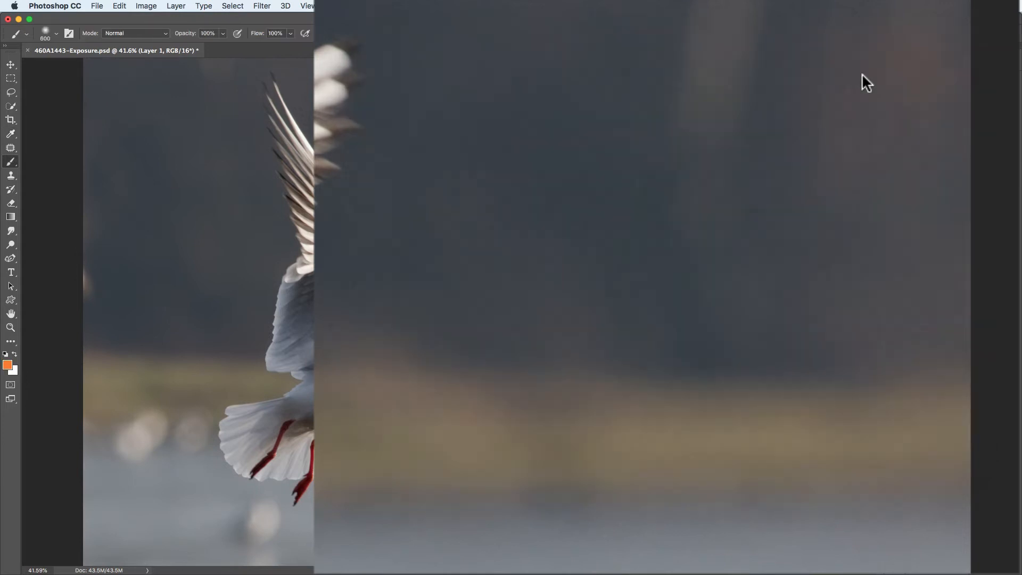
- Set the soft brush size to 396 px and paint the upper two-thirds of the image orange on Layer 1
{"action": "left_click", "coordinate": [56, 33]}
{"action": "left_click_drag", "start_coordinate": [120, 66], "coordinate": [83, 66]}
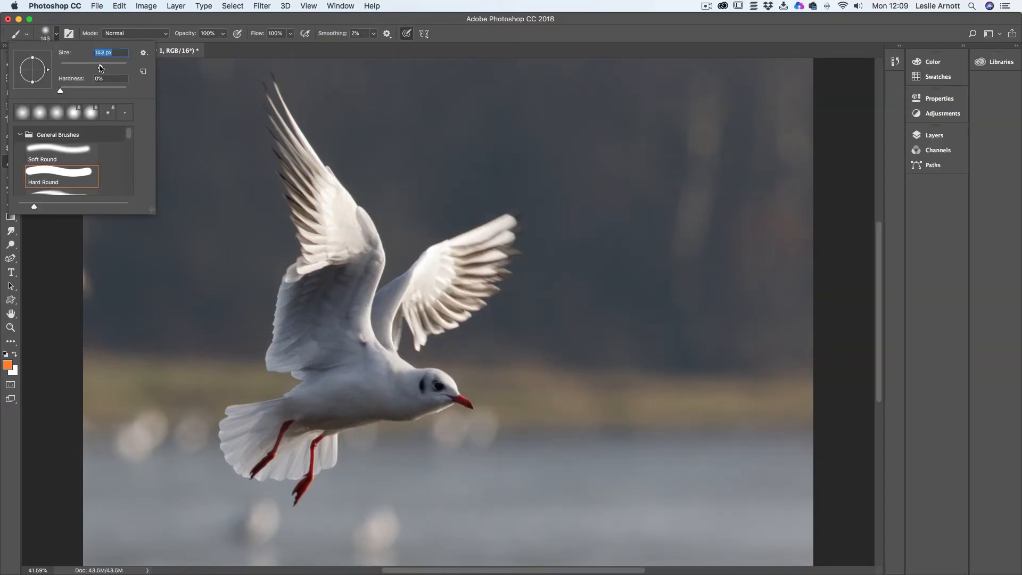
{"action": "left_click_drag", "start_coordinate": [126, 98], "coordinate": [131, 100]}
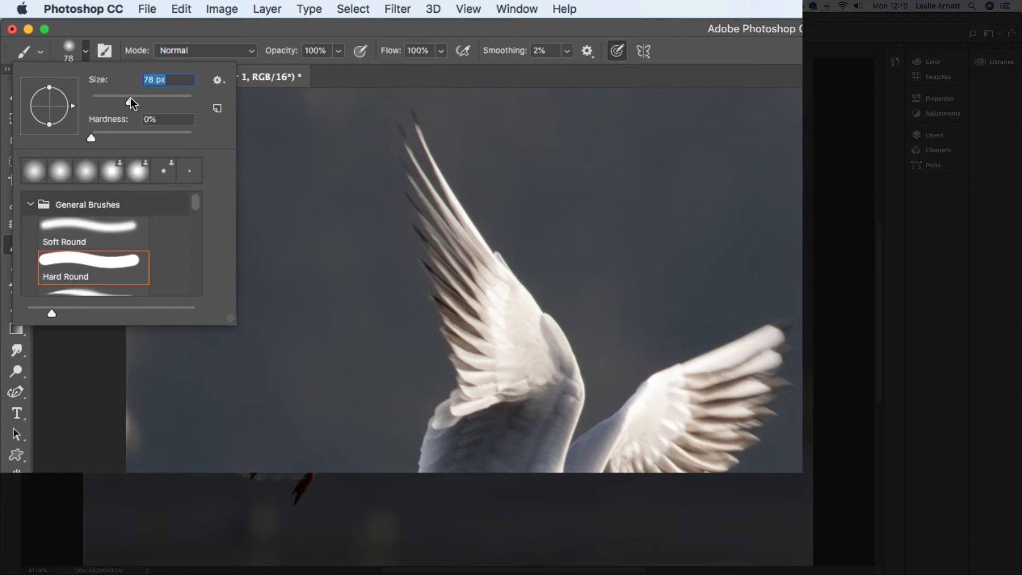
{"action": "mouse_move", "coordinate": [130, 98]}
{"action": "left_mouse_down"}
{"action": "mouse_move", "coordinate": [120, 98]}
{"action": "mouse_move", "coordinate": [169, 101]}
{"action": "left_mouse_up"}
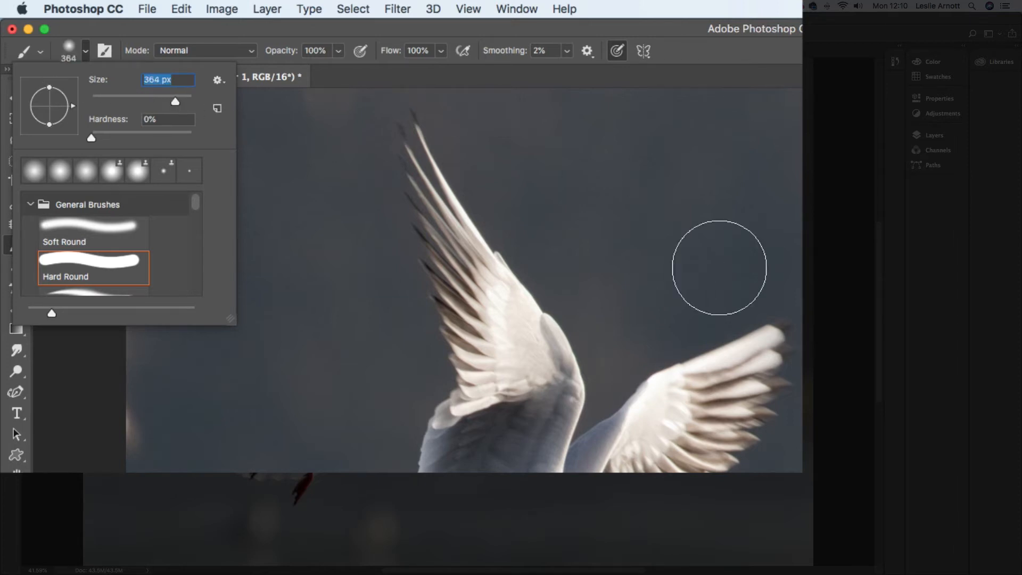
{"action": "left_click_drag", "start_coordinate": [176, 100], "coordinate": [177, 101]}
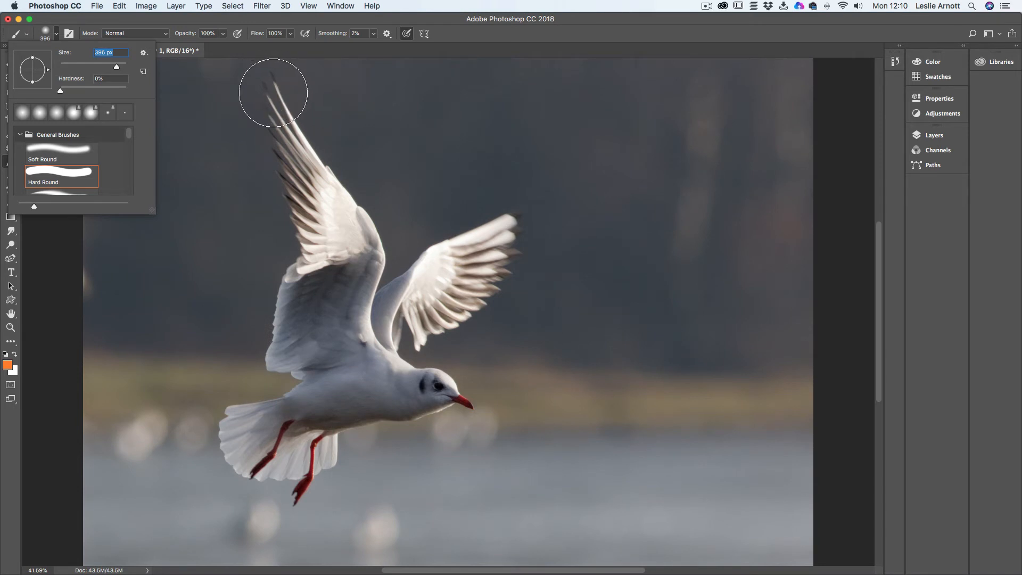
{"action": "left_click", "coordinate": [667, 20]}
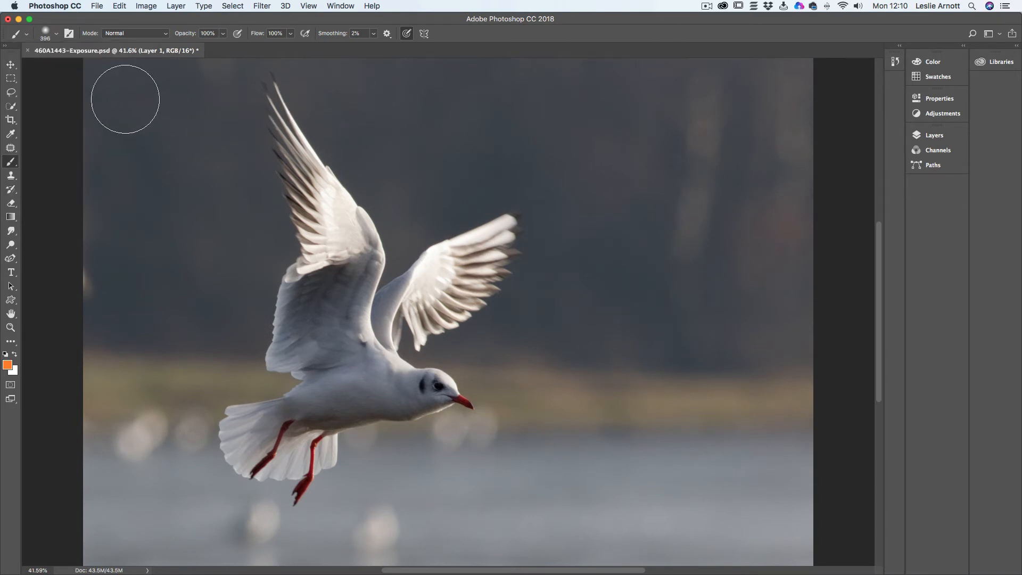
{"action": "mouse_move", "coordinate": [88, 93]}
{"action": "left_mouse_down"}
{"action": "mouse_move", "coordinate": [652, 108]}
{"action": "mouse_move", "coordinate": [805, 102]}
{"action": "mouse_move", "coordinate": [782, 96]}
{"action": "mouse_move", "coordinate": [477, 129]}
{"action": "mouse_move", "coordinate": [49, 133]}
{"action": "mouse_move", "coordinate": [818, 176]}
{"action": "mouse_move", "coordinate": [297, 161]}
{"action": "mouse_move", "coordinate": [280, 169]}
{"action": "mouse_move", "coordinate": [289, 173]}
{"action": "mouse_move", "coordinate": [22, 171]}
{"action": "mouse_move", "coordinate": [530, 211]}
{"action": "mouse_move", "coordinate": [818, 212]}
{"action": "mouse_move", "coordinate": [70, 222]}
{"action": "mouse_move", "coordinate": [46, 236]}
{"action": "mouse_move", "coordinate": [461, 275]}
{"action": "mouse_move", "coordinate": [807, 274]}
{"action": "mouse_move", "coordinate": [247, 269]}
{"action": "mouse_move", "coordinate": [71, 277]}
{"action": "mouse_move", "coordinate": [46, 294]}
{"action": "mouse_move", "coordinate": [409, 303]}
{"action": "mouse_move", "coordinate": [792, 291]}
{"action": "mouse_move", "coordinate": [676, 302]}
{"action": "mouse_move", "coordinate": [33, 303]}
{"action": "mouse_move", "coordinate": [83, 323]}
{"action": "mouse_move", "coordinate": [822, 343]}
{"action": "mouse_move", "coordinate": [52, 337]}
{"action": "left_mouse_up"}
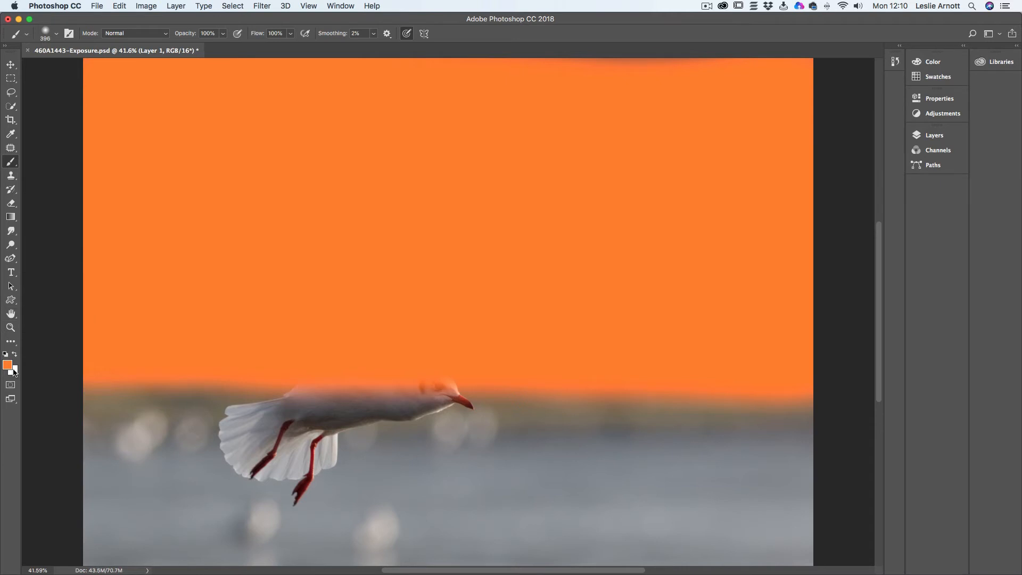
- Change the foreground colour to red d75932 and paint a band across the top of the sky
{"action": "left_click", "coordinate": [10, 367]}
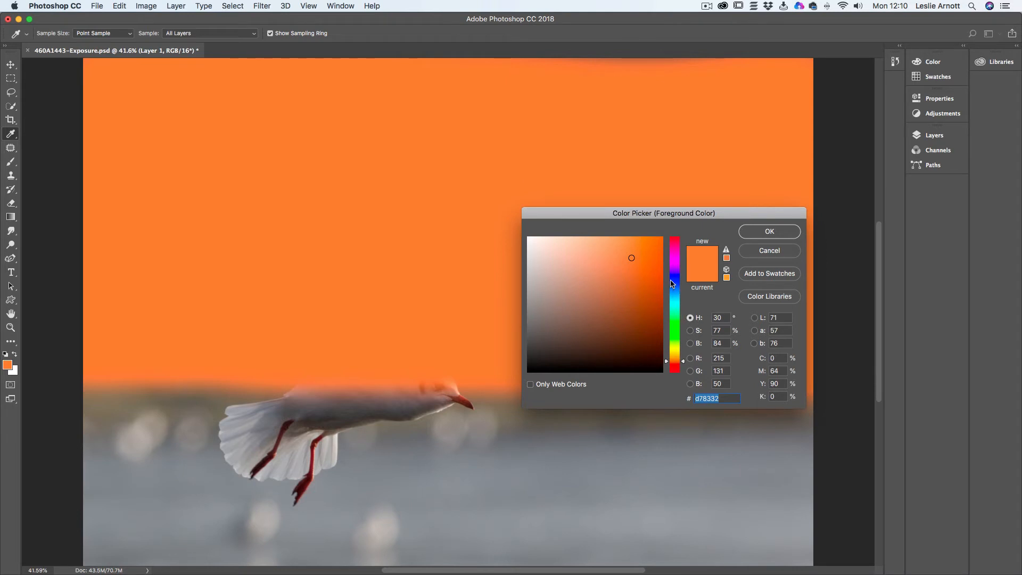
{"action": "left_click", "coordinate": [676, 368]}
{"action": "left_click", "coordinate": [675, 369]}
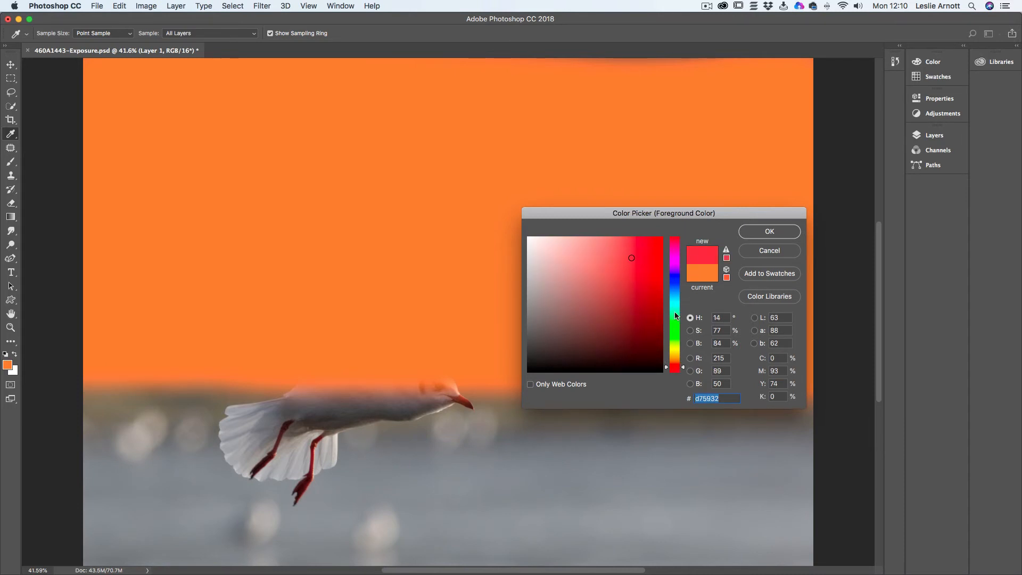
{"action": "left_click", "coordinate": [770, 233]}
{"action": "key", "text": "b"}
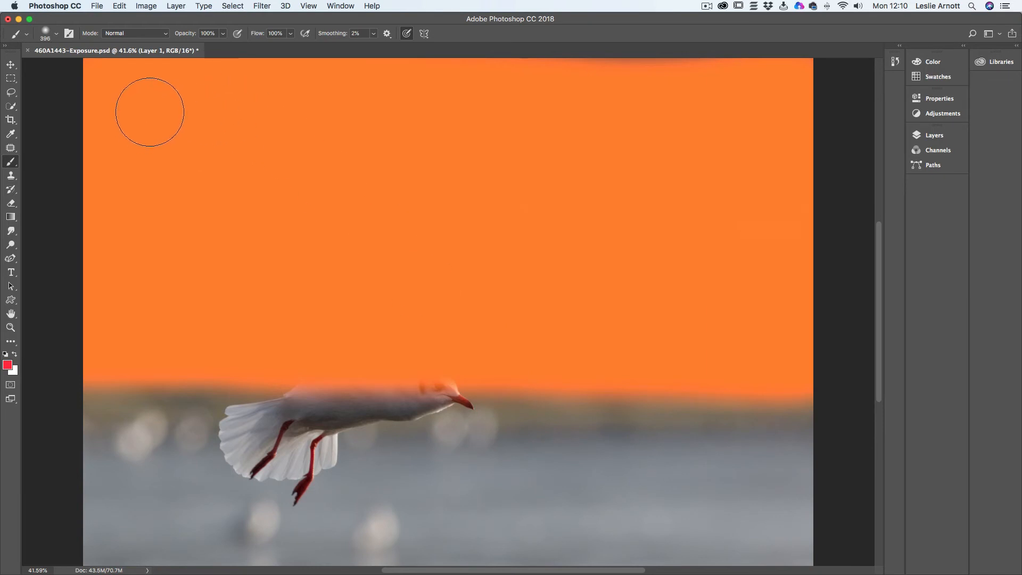
{"action": "mouse_move", "coordinate": [109, 84]}
{"action": "left_mouse_down"}
{"action": "mouse_move", "coordinate": [759, 103]}
{"action": "mouse_move", "coordinate": [916, 95]}
{"action": "mouse_move", "coordinate": [574, 83]}
{"action": "mouse_move", "coordinate": [66, 88]}
{"action": "left_mouse_up"}
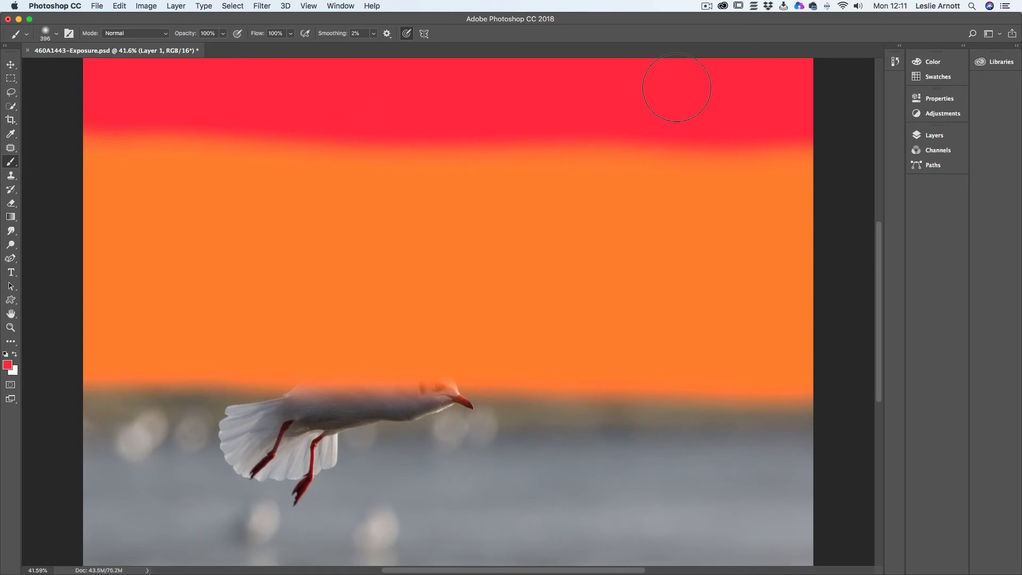
- Pick a muted orange with hue 35° and paint it over the whole lower part of the image
{"action": "left_click", "coordinate": [7, 364]}
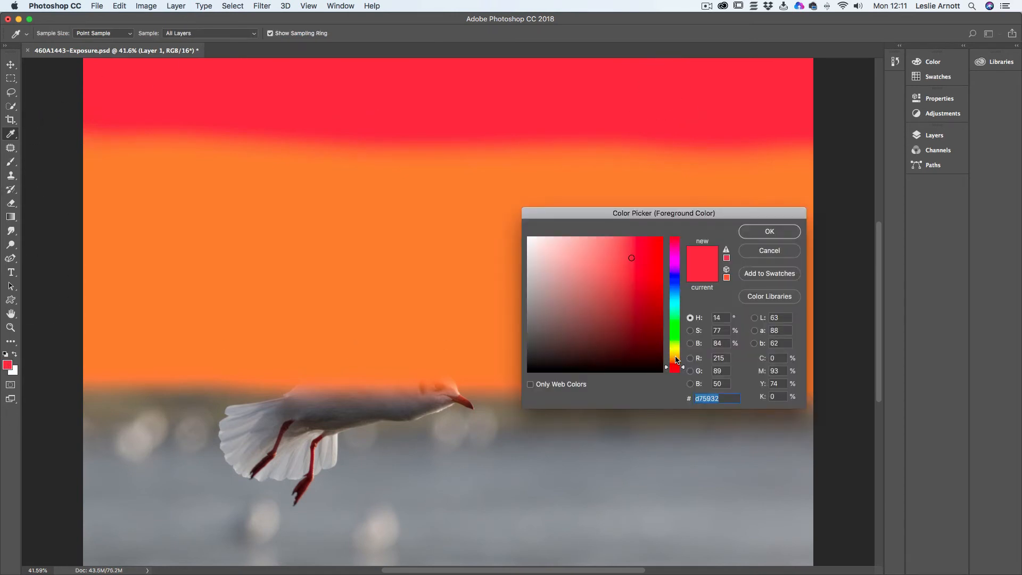
{"action": "left_click", "coordinate": [677, 359]}
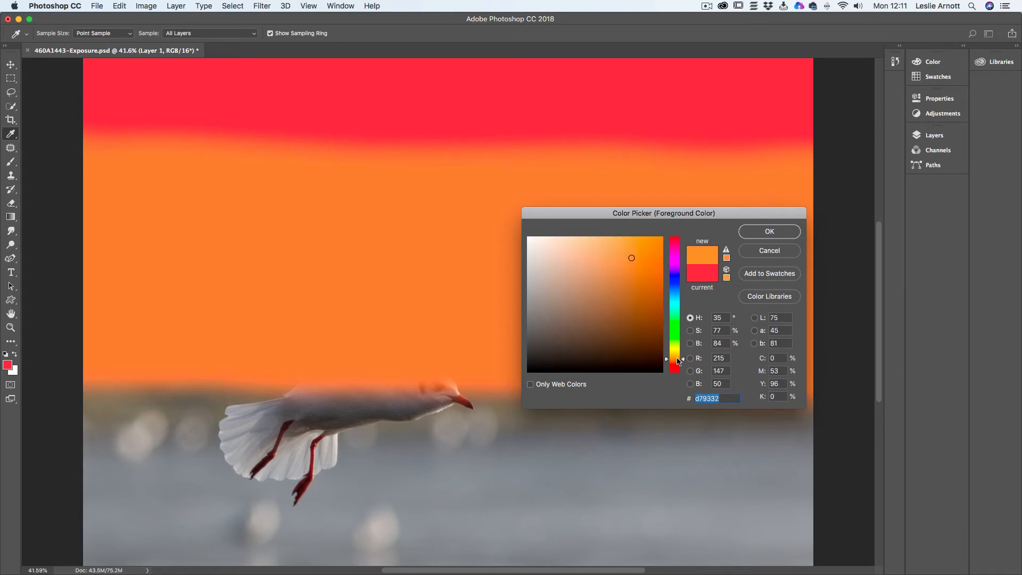
{"action": "left_click", "coordinate": [604, 279]}
{"action": "left_click", "coordinate": [778, 231]}
{"action": "key", "text": "b"}
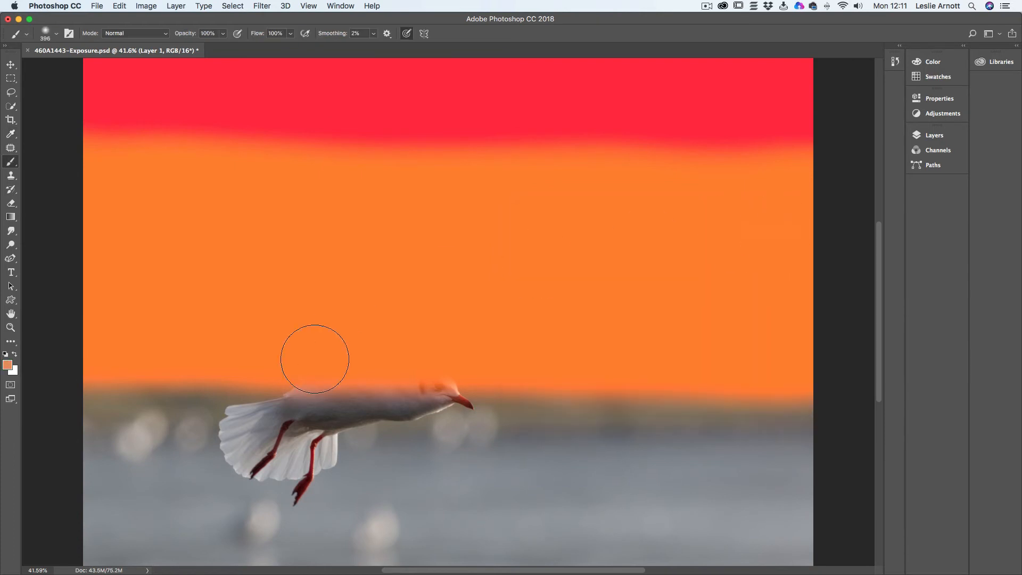
{"action": "left_click", "coordinate": [91, 421]}
{"action": "mouse_move", "coordinate": [91, 421]}
{"action": "left_mouse_down"}
{"action": "mouse_move", "coordinate": [395, 440]}
{"action": "mouse_move", "coordinate": [791, 487]}
{"action": "mouse_move", "coordinate": [896, 484]}
{"action": "mouse_move", "coordinate": [2, 451]}
{"action": "mouse_move", "coordinate": [442, 488]}
{"action": "mouse_move", "coordinate": [730, 494]}
{"action": "mouse_move", "coordinate": [458, 429]}
{"action": "mouse_move", "coordinate": [87, 411]}
{"action": "mouse_move", "coordinate": [62, 412]}
{"action": "mouse_move", "coordinate": [975, 472]}
{"action": "mouse_move", "coordinate": [650, 449]}
{"action": "mouse_move", "coordinate": [801, 420]}
{"action": "mouse_move", "coordinate": [389, 376]}
{"action": "mouse_move", "coordinate": [197, 385]}
{"action": "mouse_move", "coordinate": [167, 417]}
{"action": "mouse_move", "coordinate": [135, 495]}
{"action": "mouse_move", "coordinate": [352, 572]}
{"action": "mouse_move", "coordinate": [805, 568]}
{"action": "mouse_move", "coordinate": [65, 486]}
{"action": "mouse_move", "coordinate": [59, 505]}
{"action": "mouse_move", "coordinate": [181, 536]}
{"action": "mouse_move", "coordinate": [319, 551]}
{"action": "mouse_move", "coordinate": [50, 553]}
{"action": "left_mouse_up"}
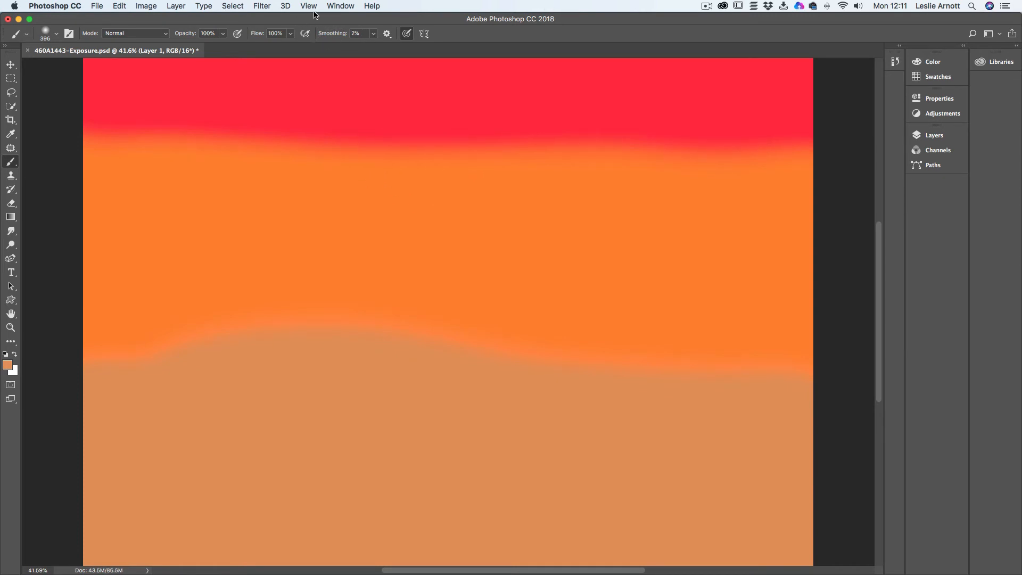
- Apply a Gaussian Blur with a radius of about 174 pixels to blend the painted colour bands
{"action": "left_click", "coordinate": [266, 8]}
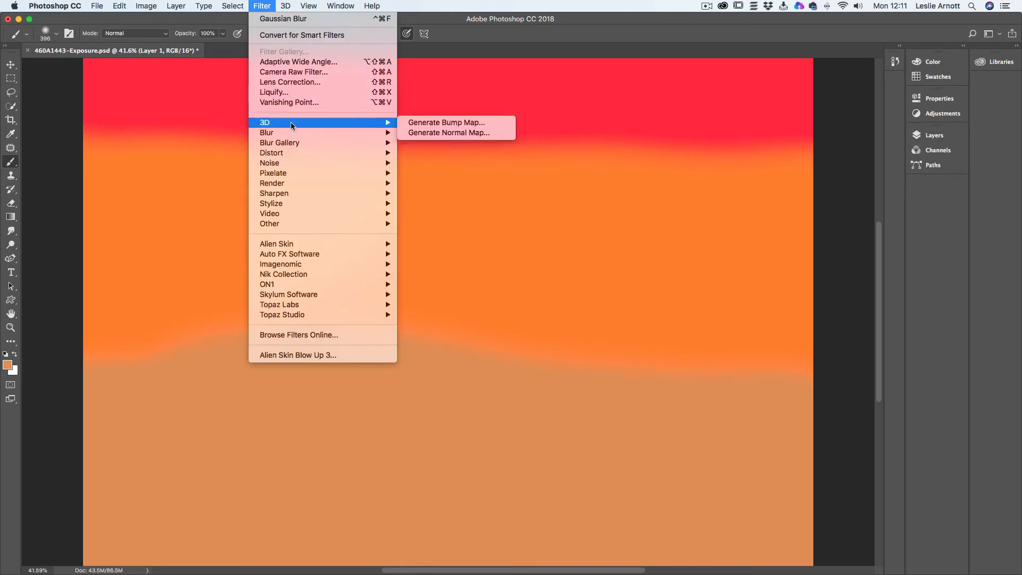
{"action": "mouse_move", "coordinate": [293, 135]}
{"action": "left_click", "coordinate": [434, 172]}
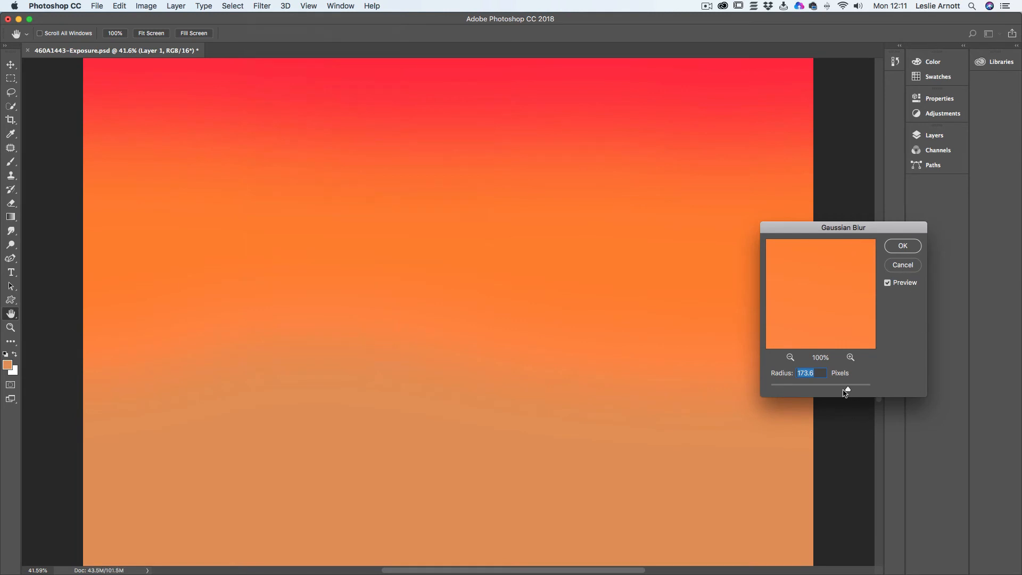
{"action": "mouse_move", "coordinate": [846, 388]}
{"action": "left_mouse_down"}
{"action": "mouse_move", "coordinate": [820, 389]}
{"action": "mouse_move", "coordinate": [849, 389]}
{"action": "left_mouse_up"}
{"action": "left_click", "coordinate": [904, 247]}
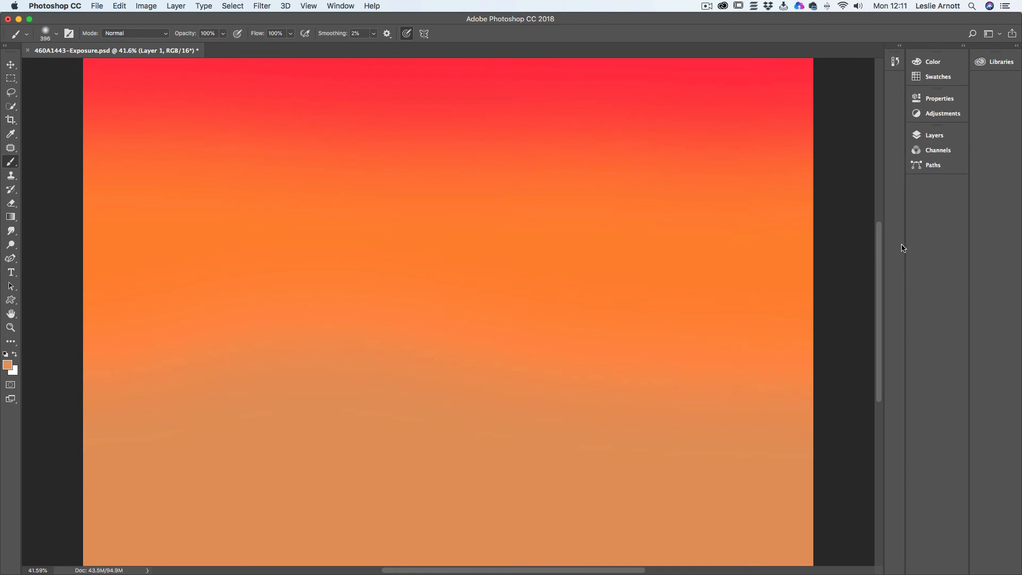
- Try the Soft Light blend mode on Layer 1 with its opacity reduced to about 73%
{"action": "left_click", "coordinate": [916, 136]}
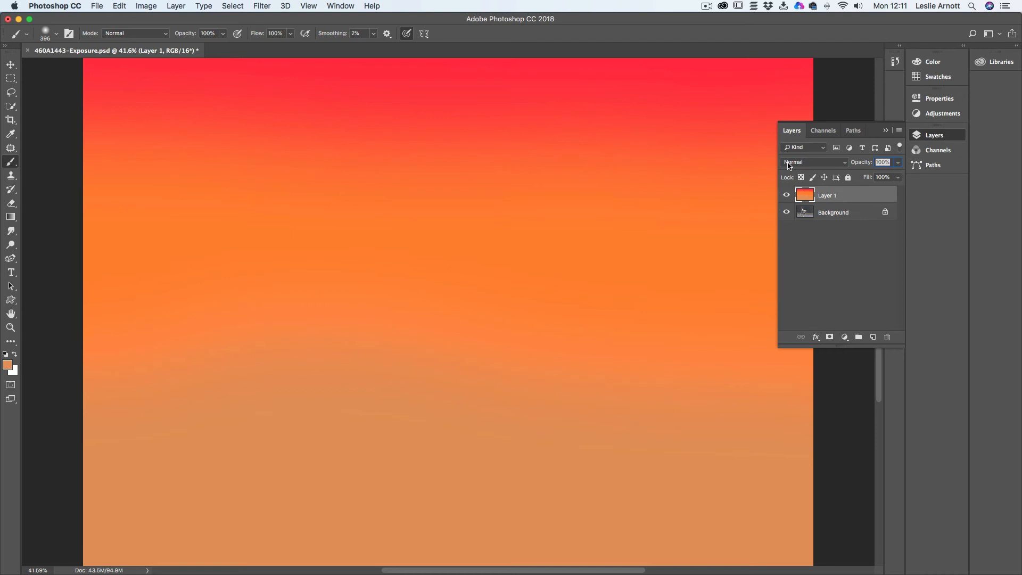
{"action": "left_click", "coordinate": [845, 166]}
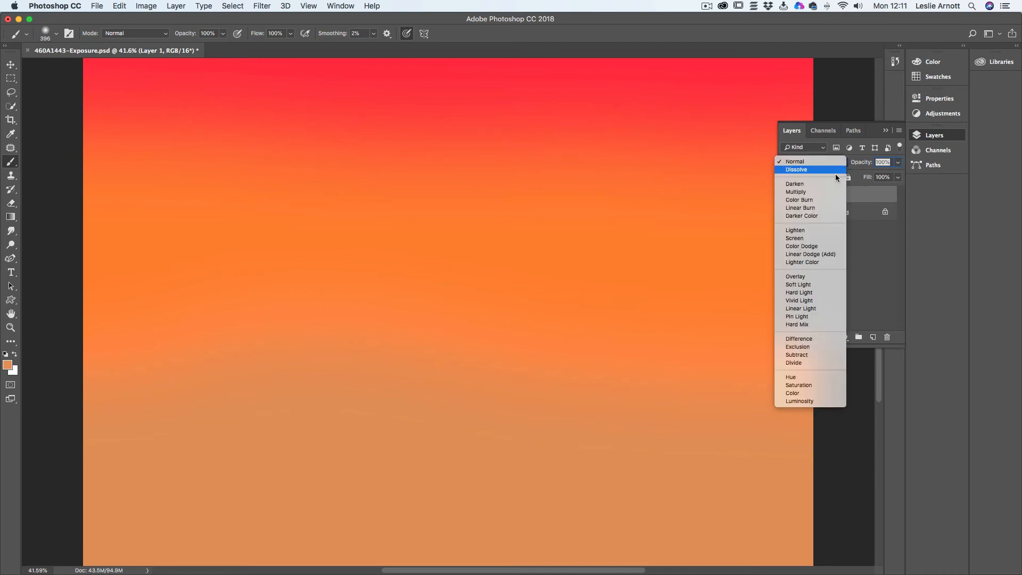
{"action": "left_click", "coordinate": [798, 286]}
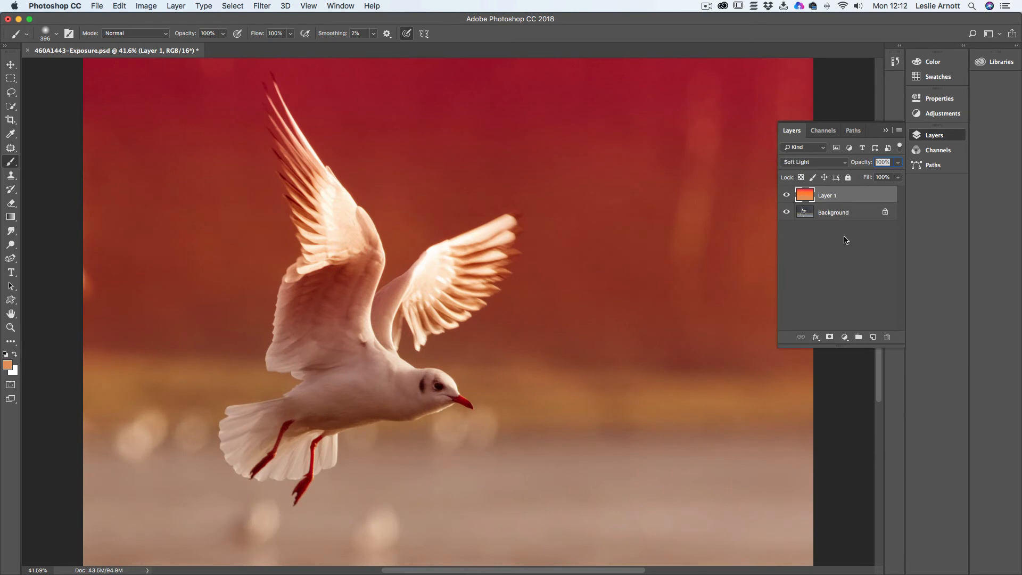
{"action": "left_click", "coordinate": [898, 163]}
{"action": "mouse_move", "coordinate": [897, 175]}
{"action": "left_mouse_down"}
{"action": "mouse_move", "coordinate": [848, 177]}
{"action": "mouse_move", "coordinate": [884, 180]}
{"action": "left_mouse_up"}
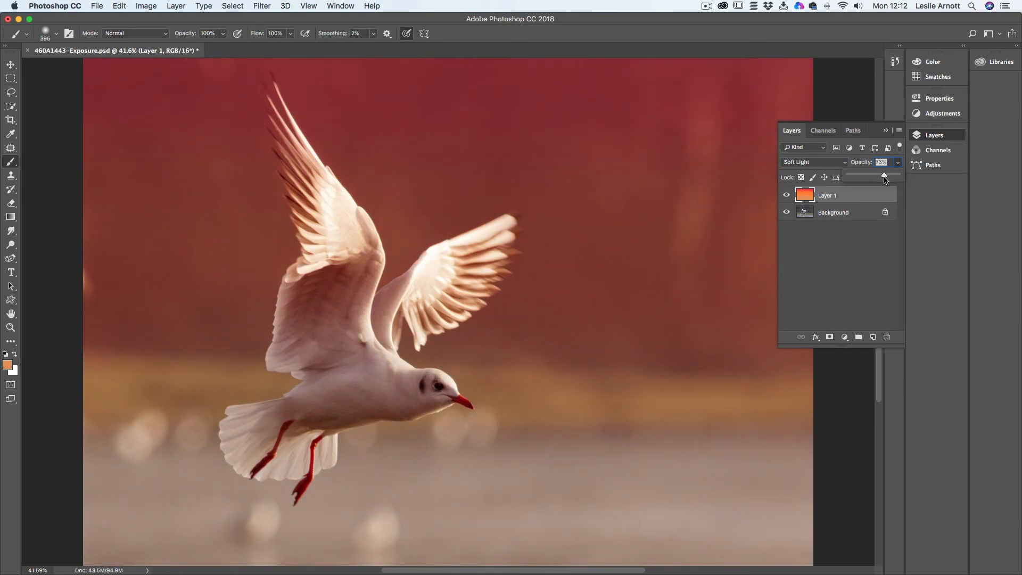
- Set Layer 1 to the Overlay blend mode at 64% opacity, and compare the image with the layer hidden and shown
{"action": "left_click", "coordinate": [821, 162]}
{"action": "left_click", "coordinate": [815, 155]}
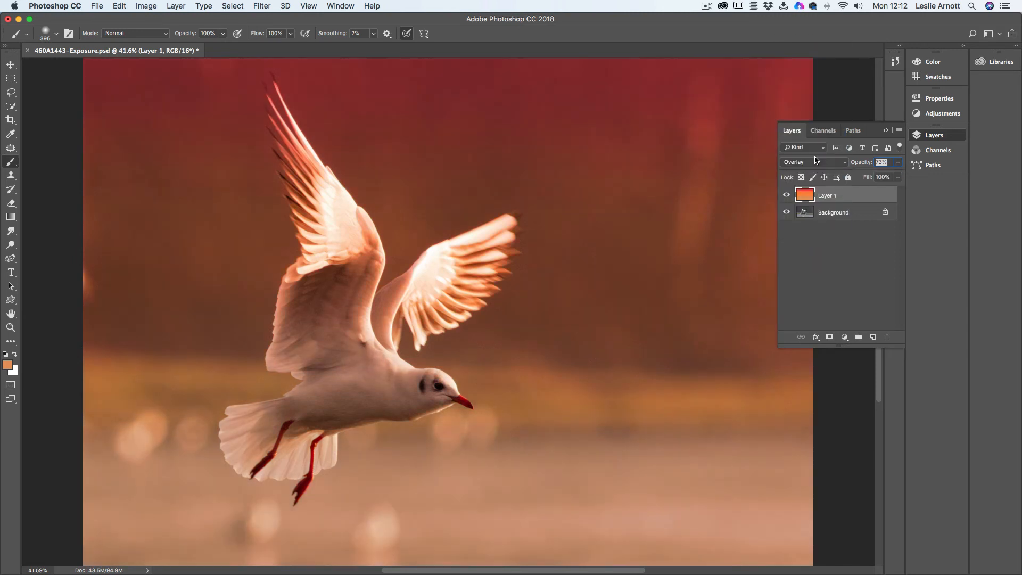
{"action": "left_click", "coordinate": [898, 164]}
{"action": "left_click_drag", "start_coordinate": [884, 175], "coordinate": [907, 177]}
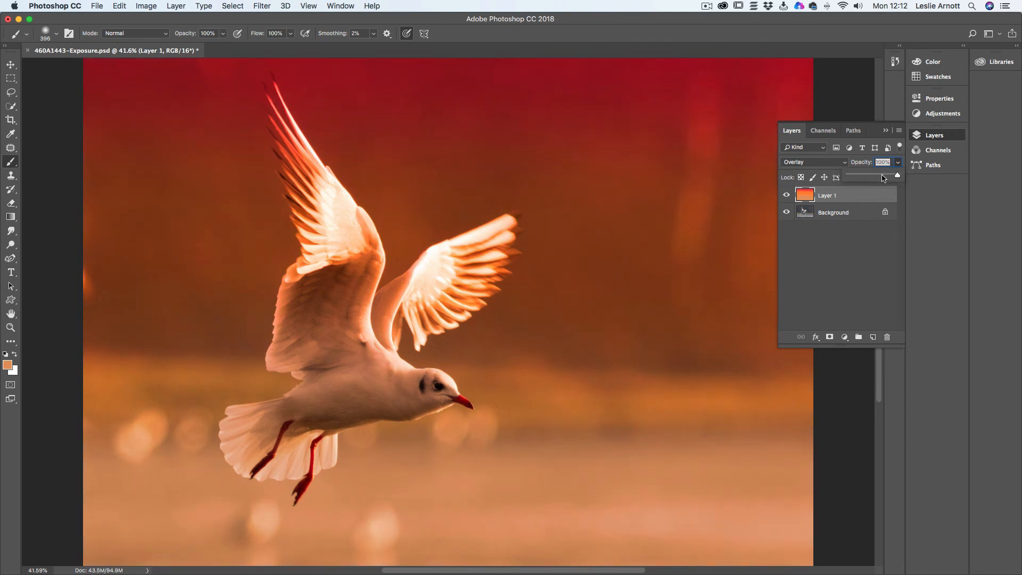
{"action": "left_click_drag", "start_coordinate": [896, 174], "coordinate": [880, 177]}
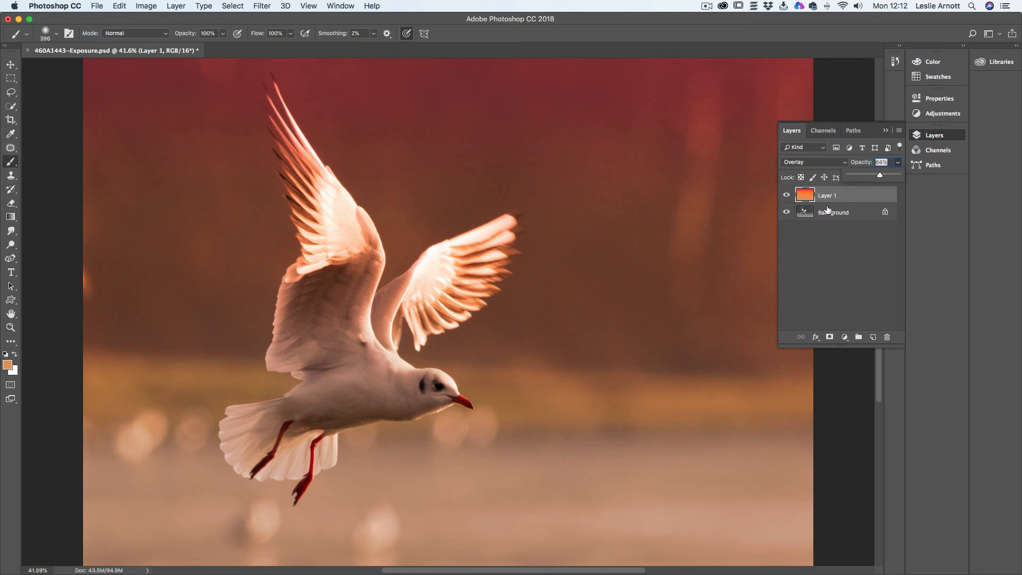
{"action": "left_click", "coordinate": [786, 196]}
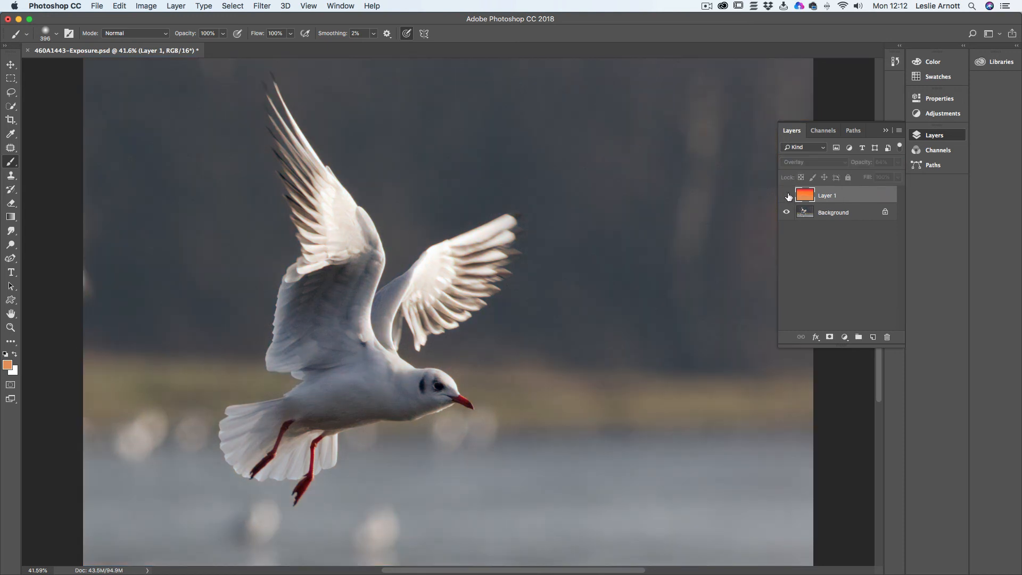
{"action": "left_click", "coordinate": [787, 196]}
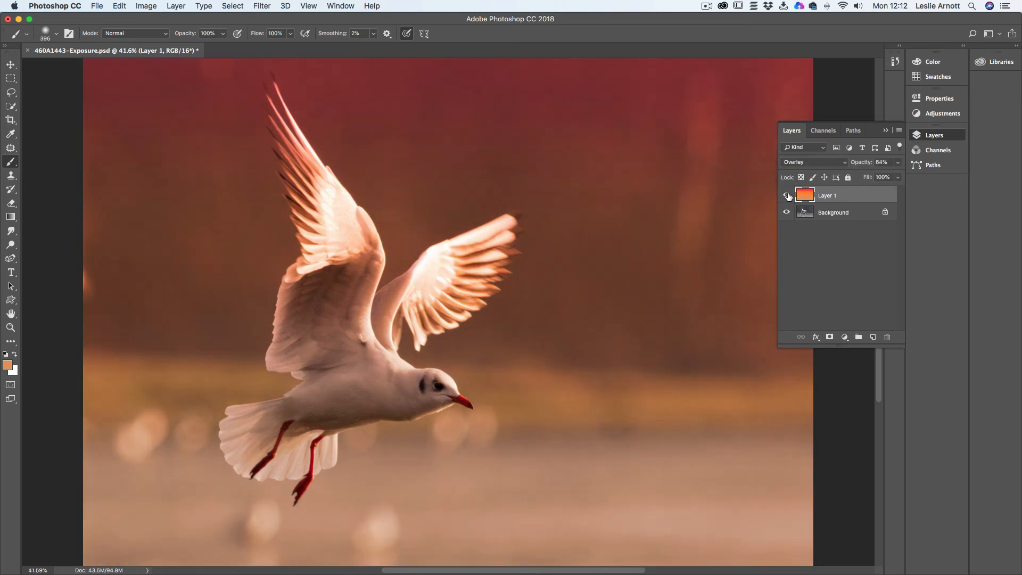
- Try the Multiply blend mode on Layer 1 with its opacity raised to about 74%
{"action": "left_click", "coordinate": [848, 243]}
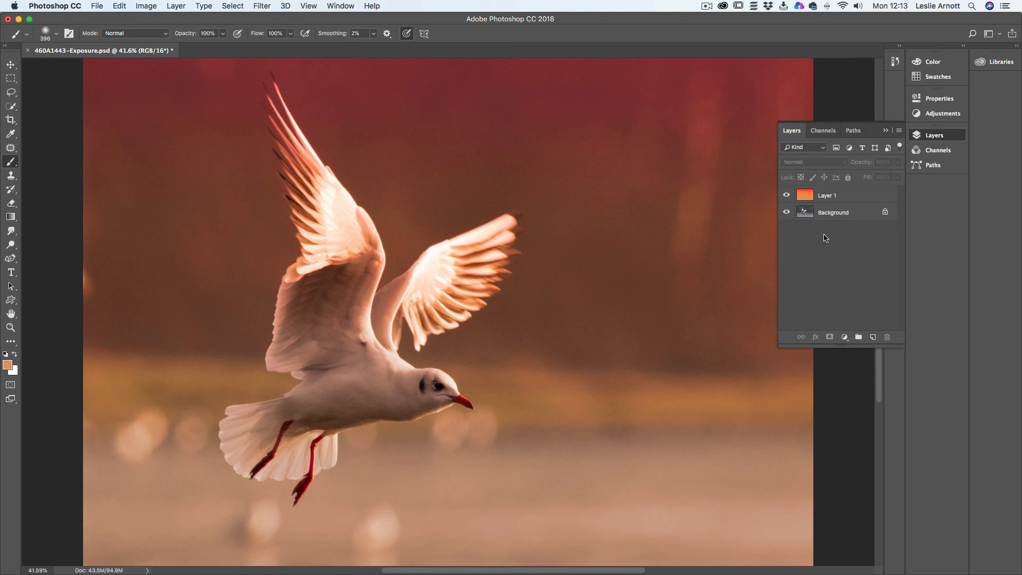
{"action": "left_click", "coordinate": [836, 198]}
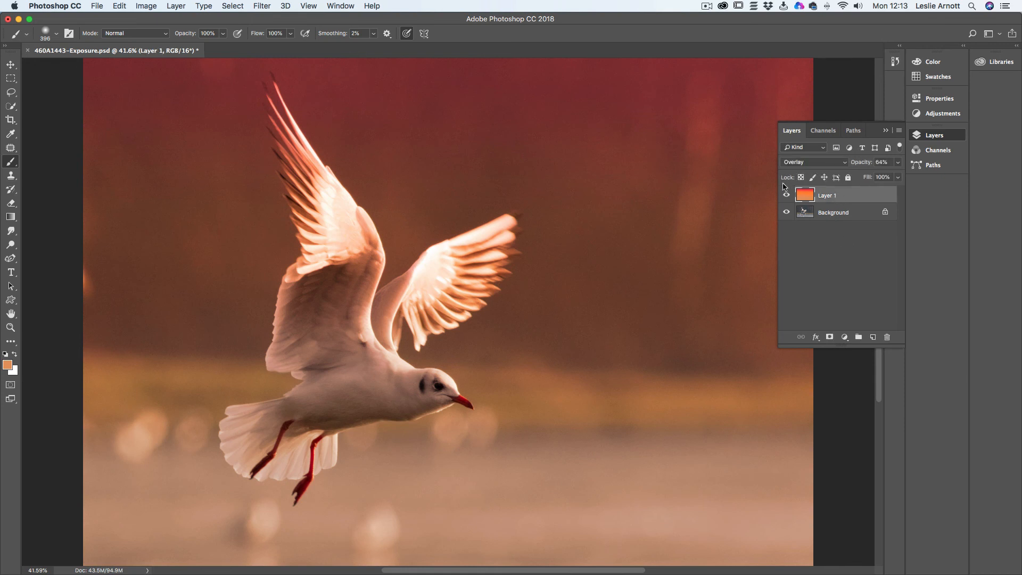
{"action": "left_click", "coordinate": [898, 162]}
{"action": "mouse_move", "coordinate": [884, 177]}
{"action": "left_mouse_down"}
{"action": "mouse_move", "coordinate": [898, 177]}
{"action": "mouse_move", "coordinate": [884, 177]}
{"action": "left_mouse_up"}
{"action": "left_click", "coordinate": [819, 162]}
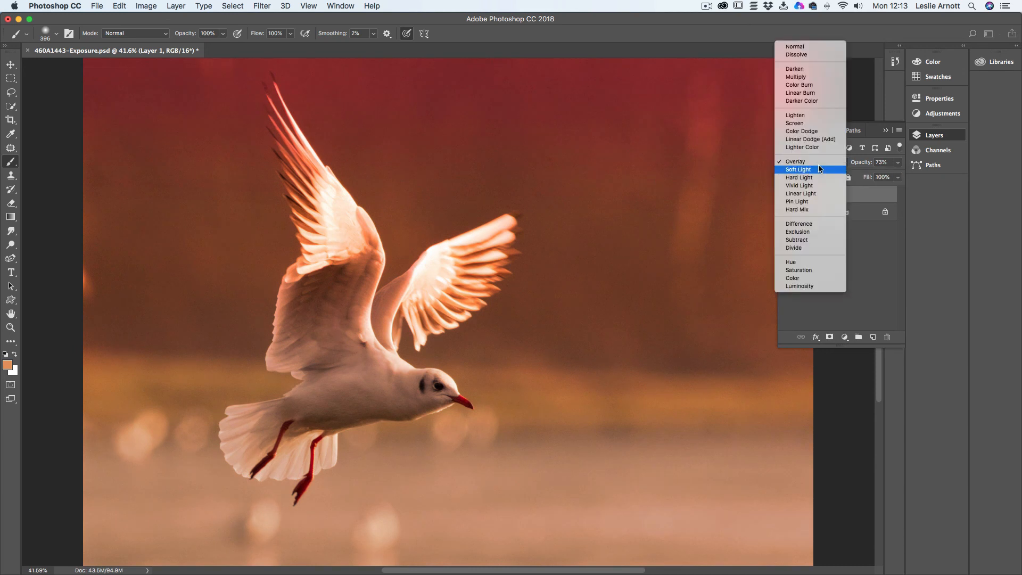
{"action": "left_click", "coordinate": [805, 78]}
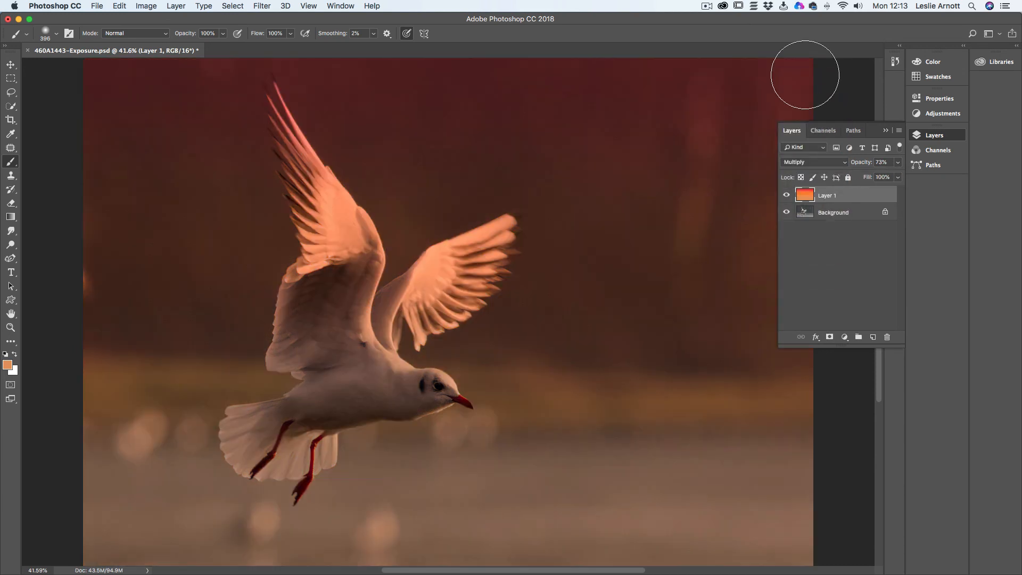
{"action": "left_click", "coordinate": [897, 163]}
{"action": "mouse_move", "coordinate": [884, 175]}
{"action": "left_mouse_down"}
{"action": "mouse_move", "coordinate": [912, 177]}
{"action": "mouse_move", "coordinate": [884, 175]}
{"action": "left_mouse_up"}
- Set Layer 1 to the Color Burn blend mode at 53% opacity, and collapse the layer list to view the whole image
{"action": "left_click", "coordinate": [821, 161]}
{"action": "left_click", "coordinate": [808, 169]}
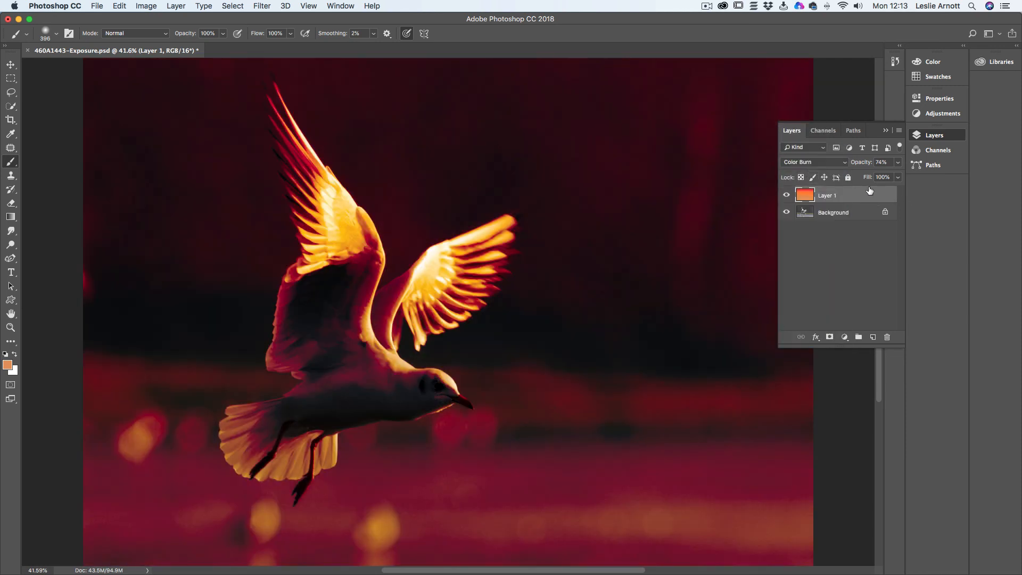
{"action": "left_click_drag", "start_coordinate": [897, 163], "coordinate": [913, 180]}
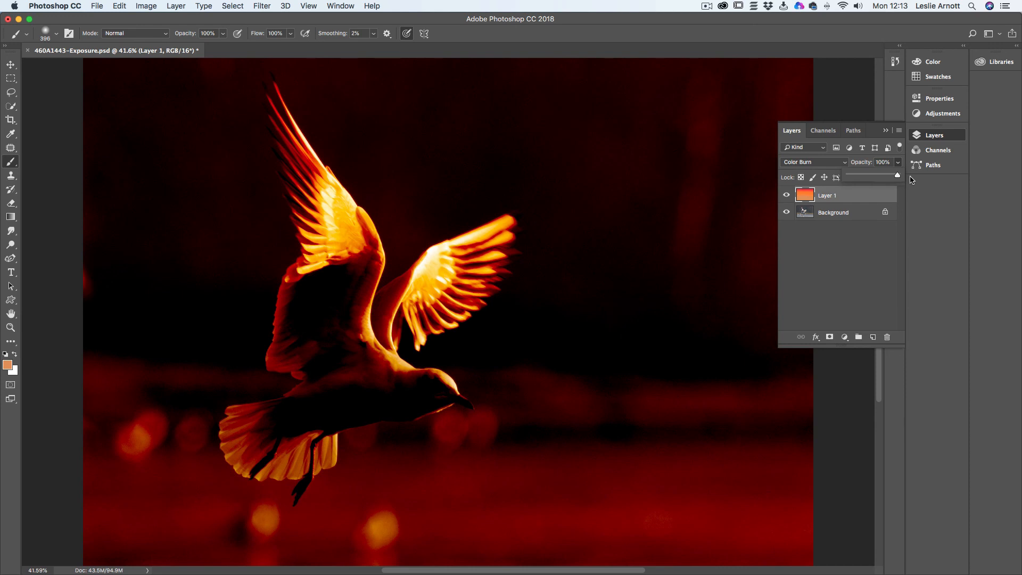
{"action": "left_click_drag", "start_coordinate": [912, 180], "coordinate": [876, 180]}
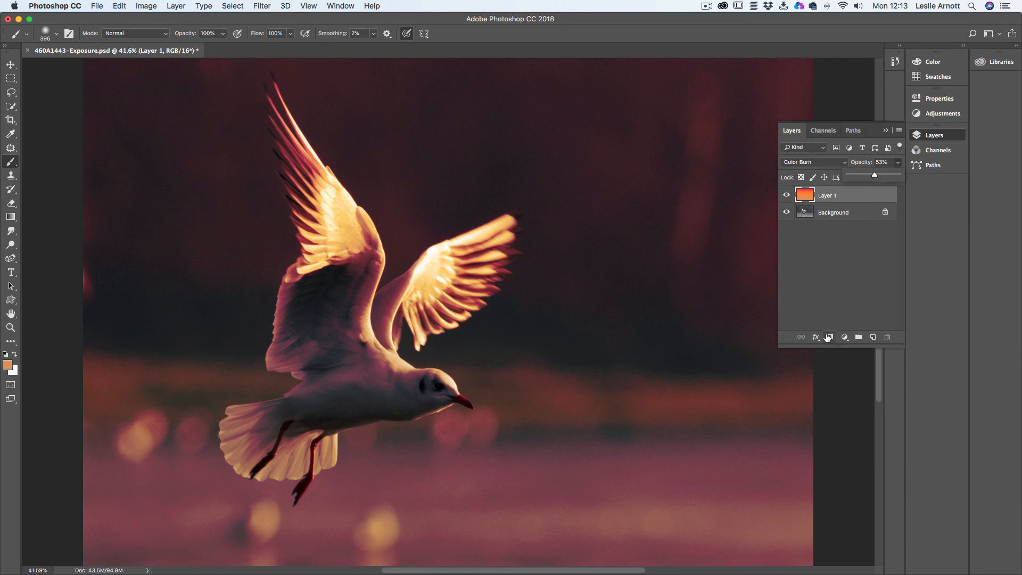
{"action": "left_click", "coordinate": [844, 196]}
{"action": "left_click", "coordinate": [886, 131]}
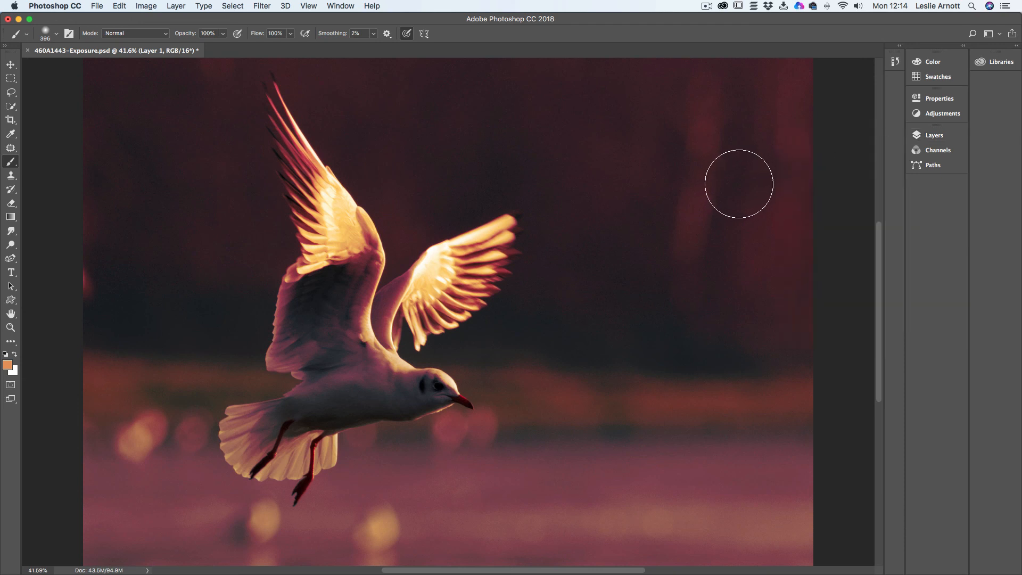